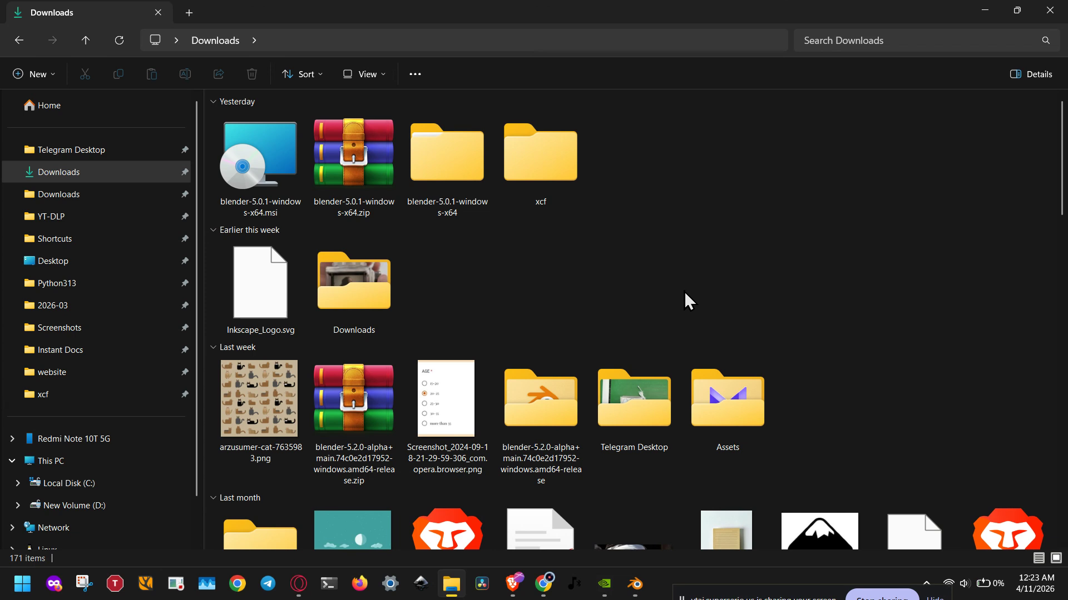
Step: Go through the blender-5.0.1-windows-x64 folder to its inner folder of the same name and select blender.exe
{"action": "right_click", "coordinate": [256, 205]}
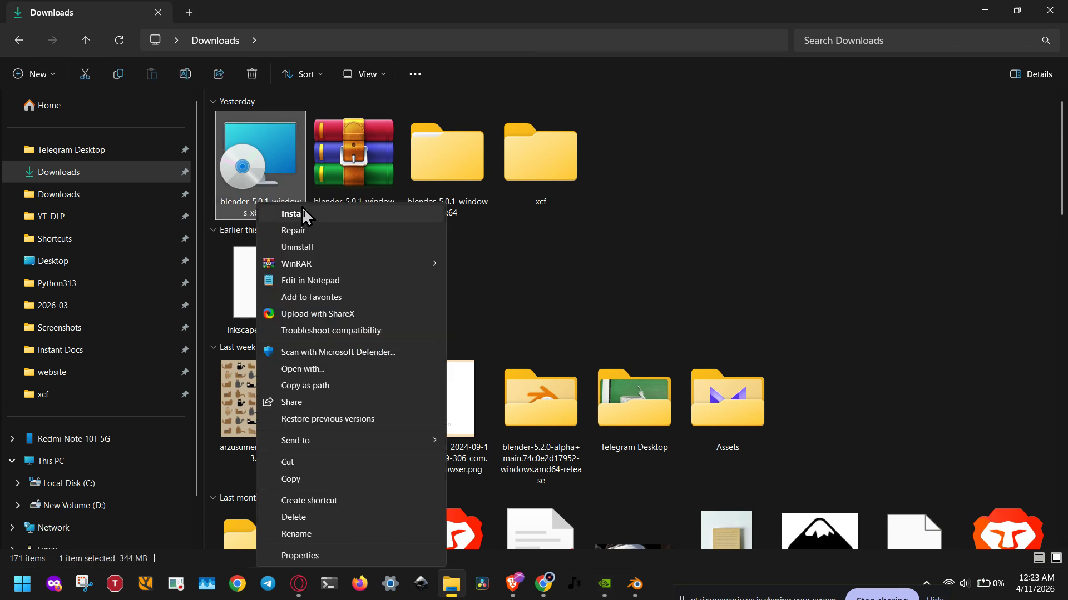
{"action": "double_click", "coordinate": [470, 207]}
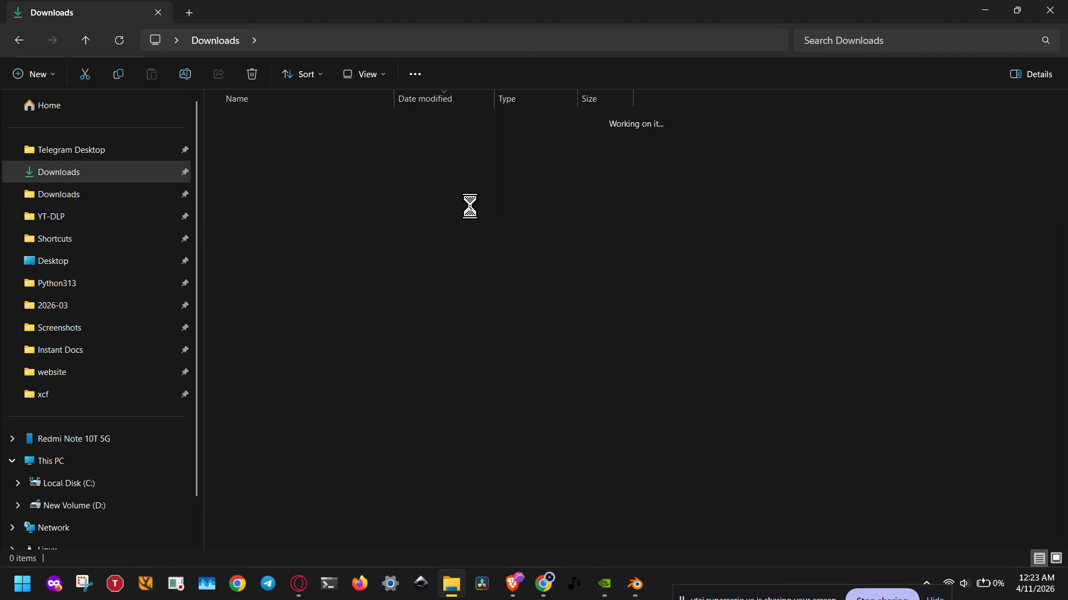
{"action": "double_click", "coordinate": [313, 143]}
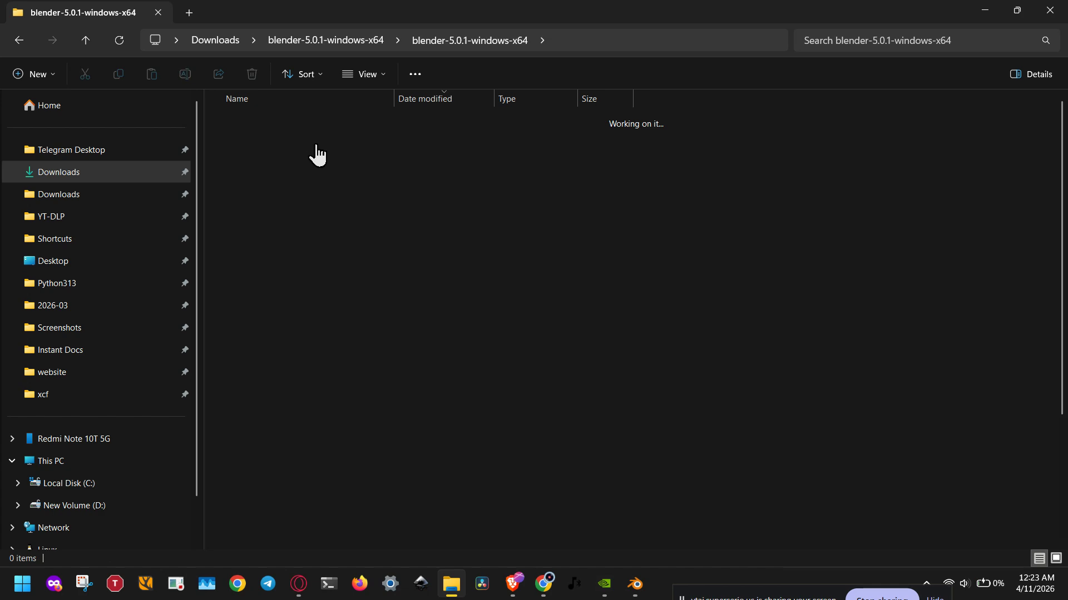
{"action": "left_click", "coordinate": [253, 140]}
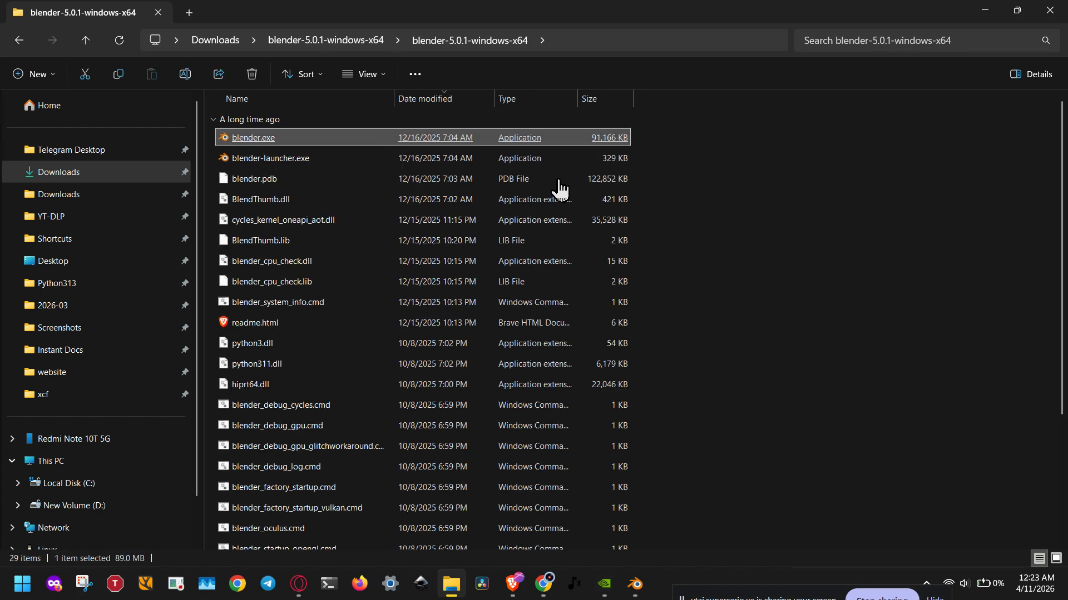
Step: Return to Downloads and view the available actions for blender-5.0.1-windows-x64.msi
{"action": "left_click", "coordinate": [217, 41]}
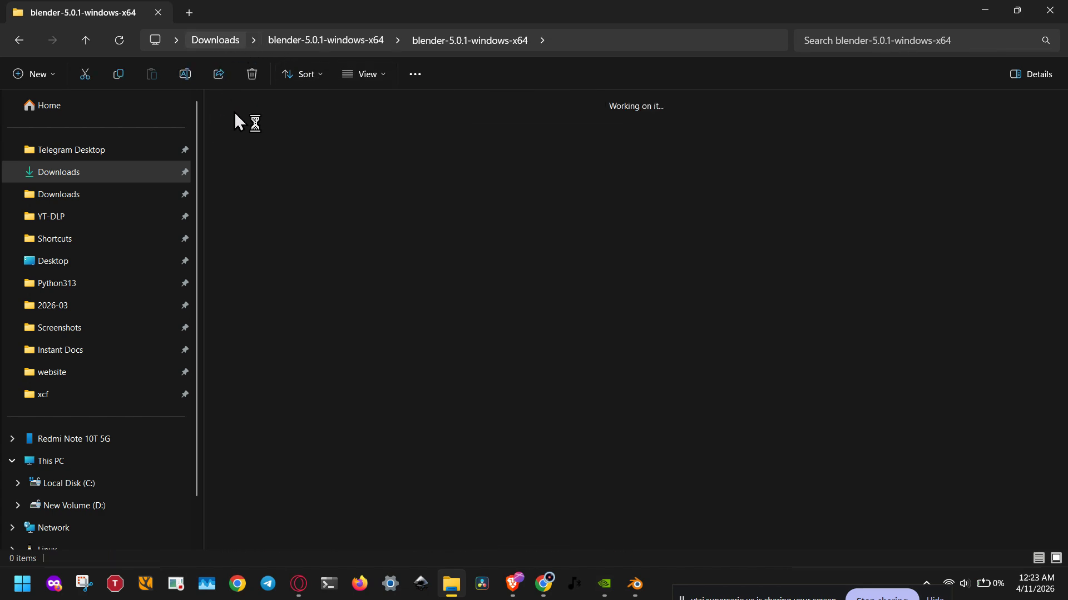
{"action": "left_click", "coordinate": [248, 212]}
{"action": "right_click", "coordinate": [254, 206]}
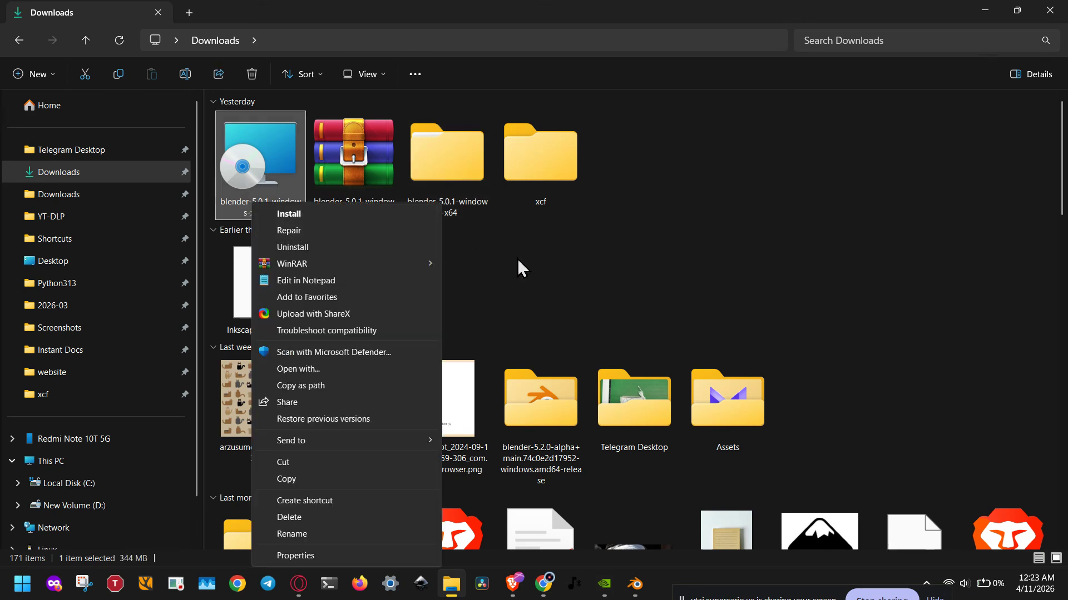
{"action": "left_click", "coordinate": [556, 289]}
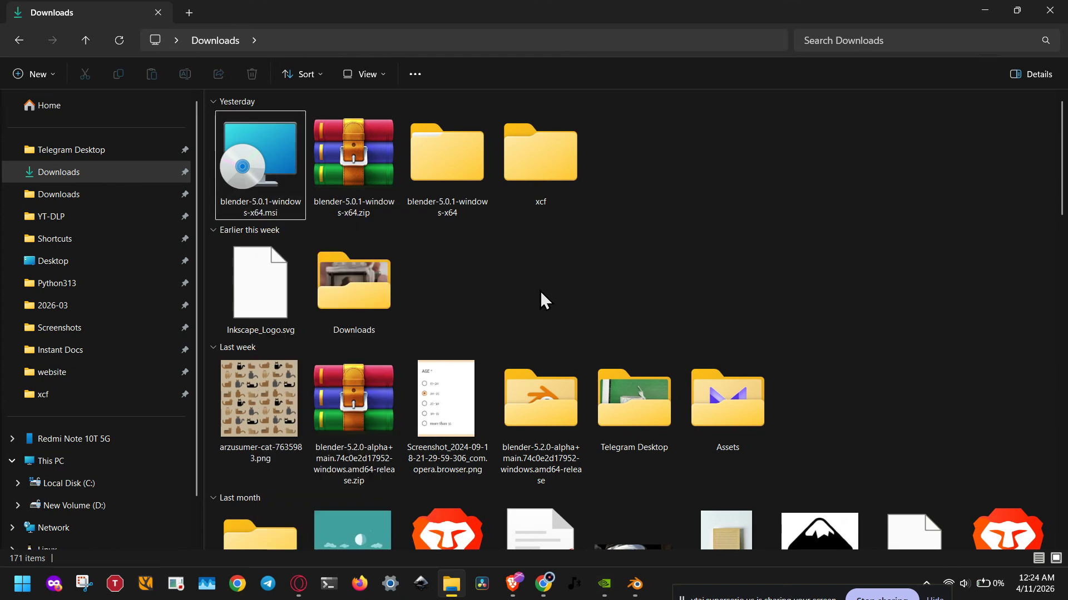
Step: Open Command Prompt as administrator
{"action": "left_click", "coordinate": [23, 584]}
{"action": "right_click", "coordinate": [265, 258]}
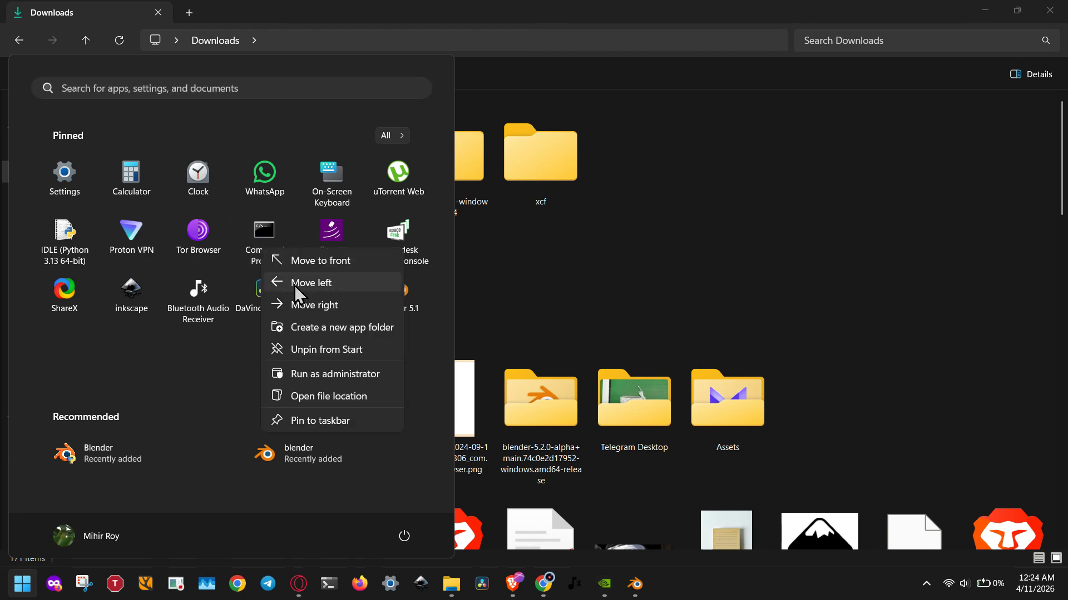
{"action": "left_click", "coordinate": [366, 375]}
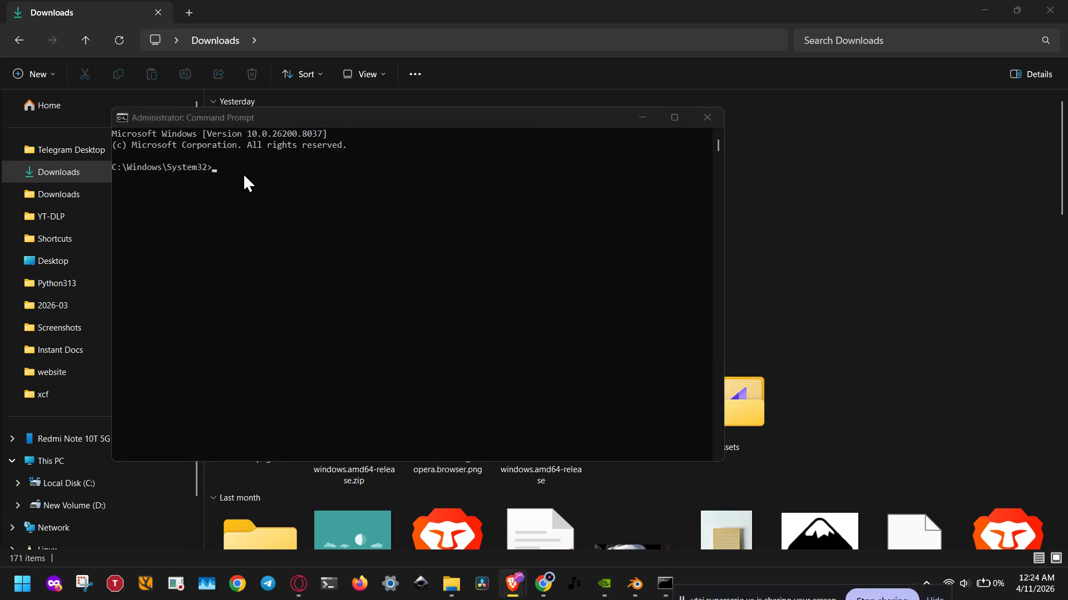
Step: Run msiexec /i D:\Downloads\blender-5.0.1-windows-x64.msi and advance the Blender setup wizard to the destination folder choice
{"action": "right_click", "coordinate": [241, 176]}
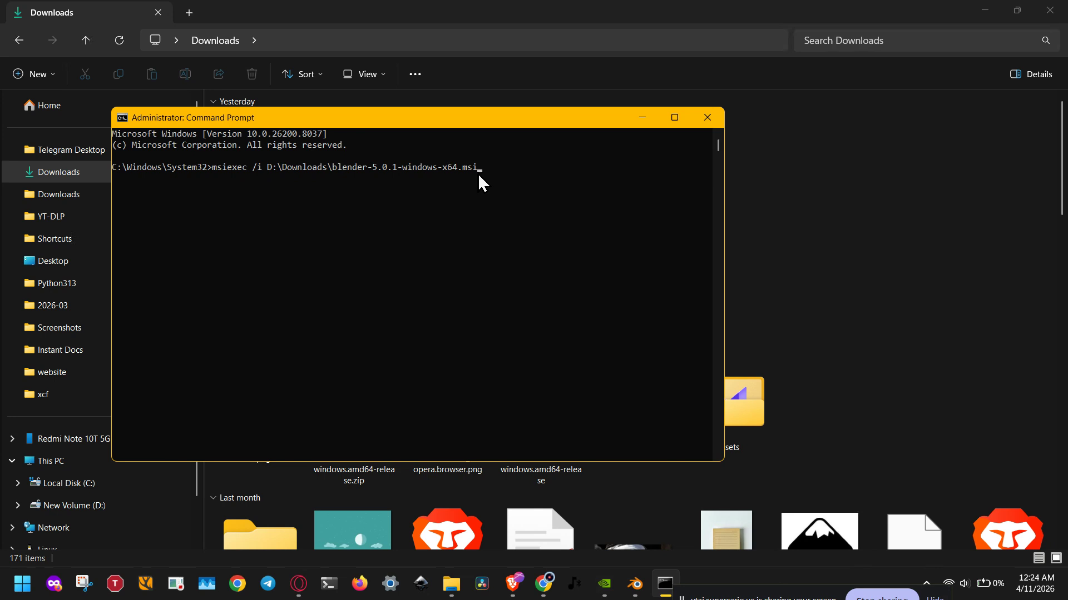
{"action": "key", "text": "Return"}
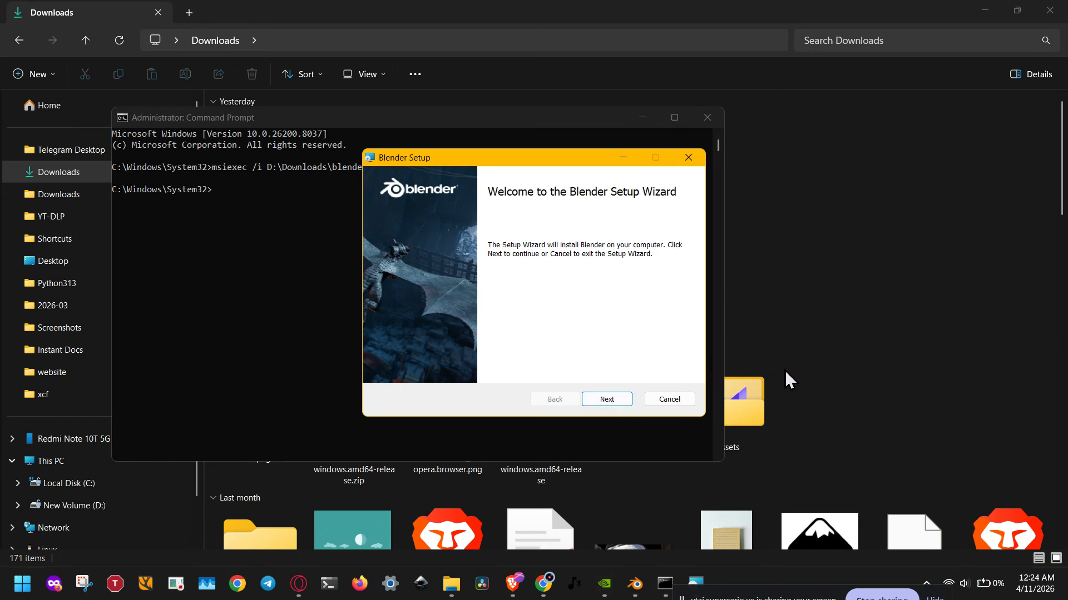
{"action": "left_click", "coordinate": [608, 403]}
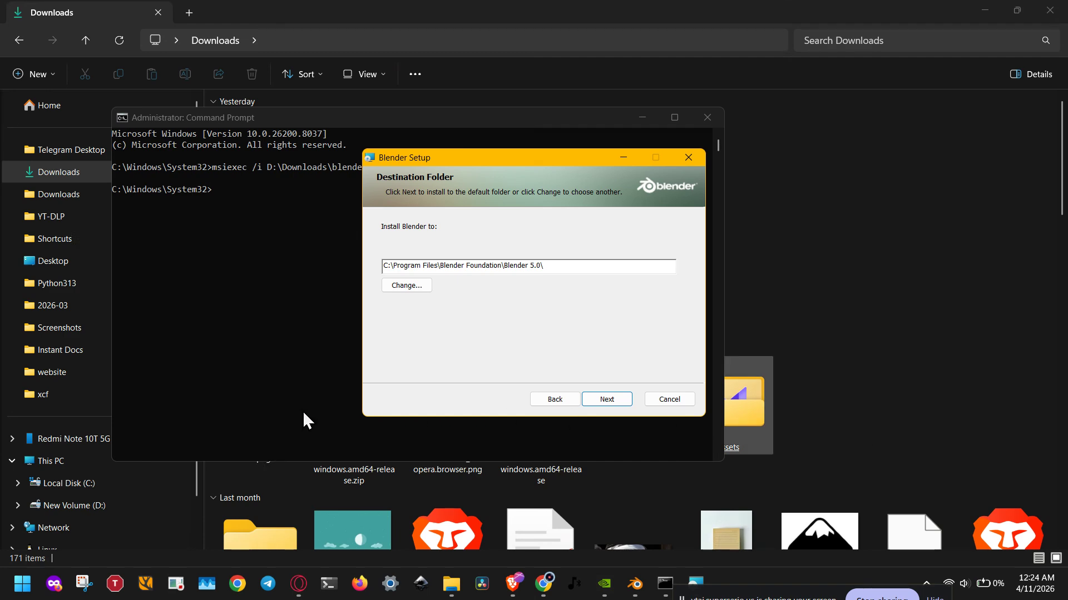
Step: Go to the Windows folder on the C: drive in File Explorer and look through its subfolders
{"action": "left_click", "coordinate": [86, 492]}
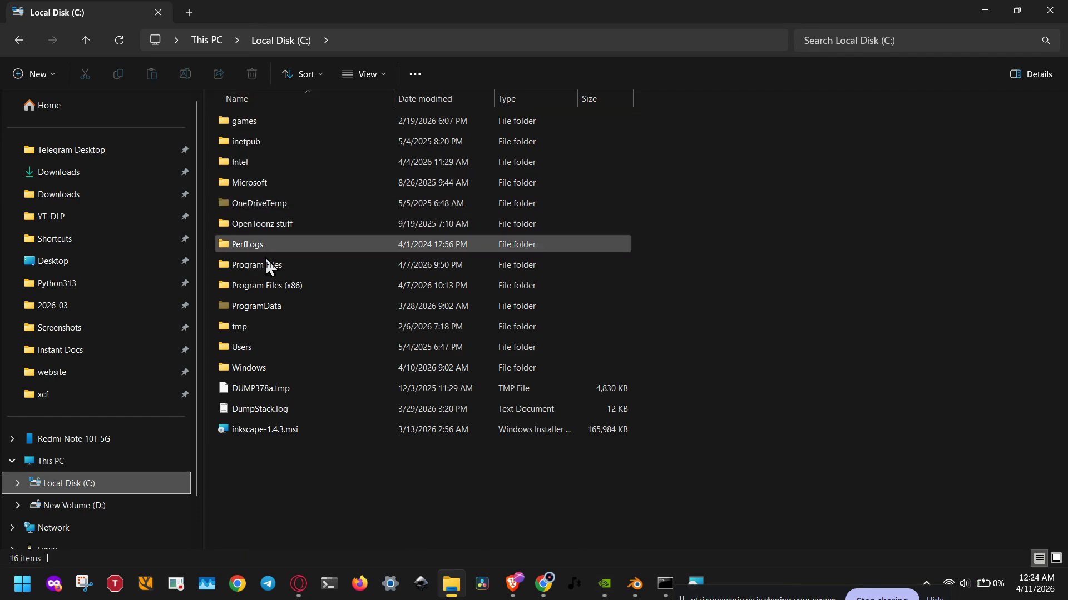
{"action": "left_click", "coordinate": [255, 371]}
{"action": "double_click", "coordinate": [256, 376]}
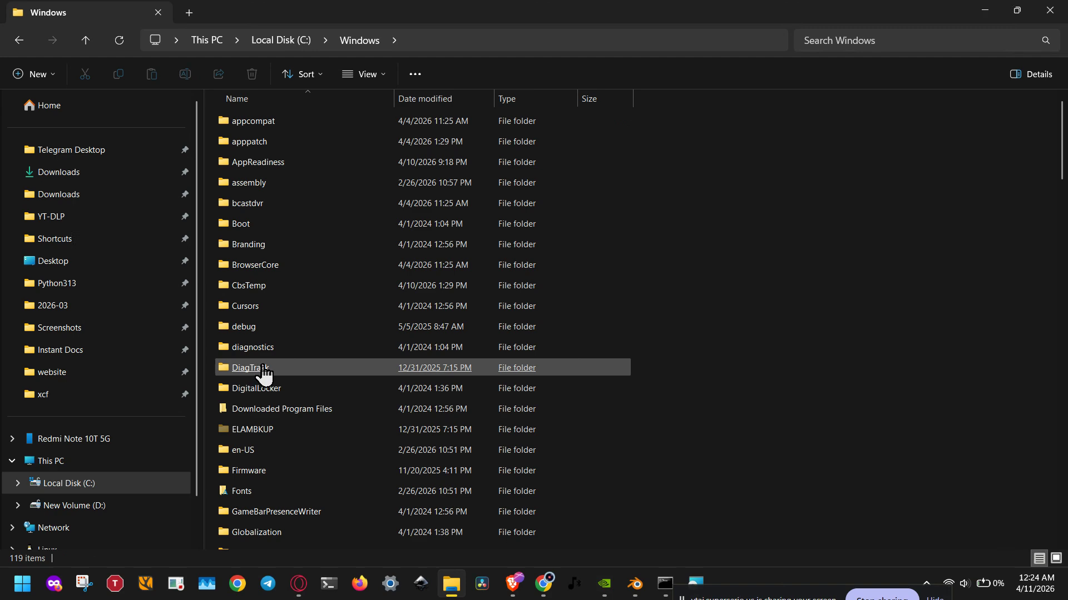
{"action": "left_click", "coordinate": [259, 372]}
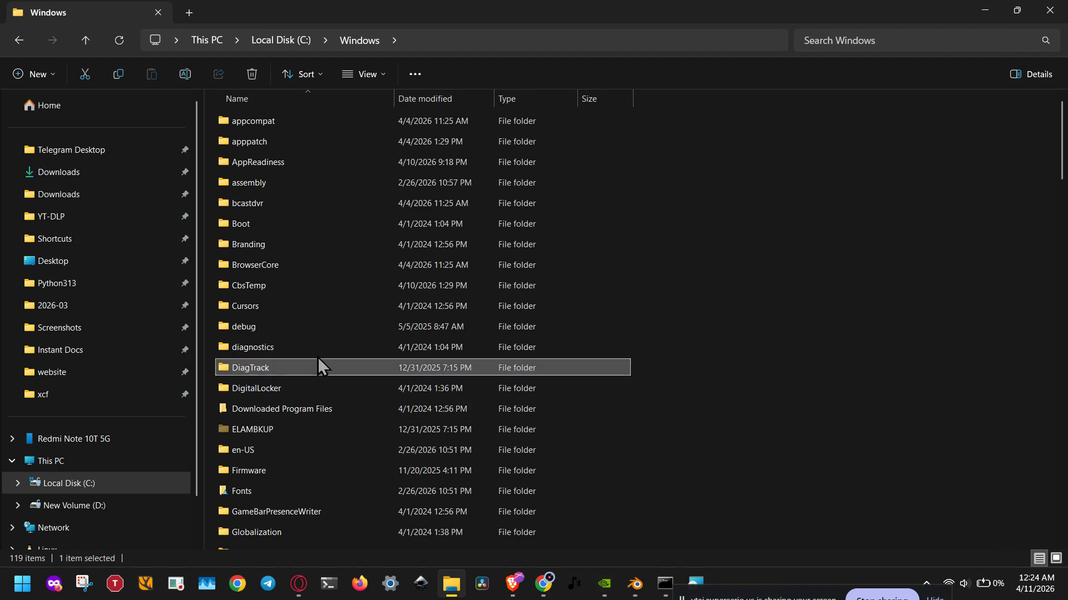
{"action": "scroll", "coordinate": [318, 357], "scroll_direction": "down", "scroll_amount": 4}
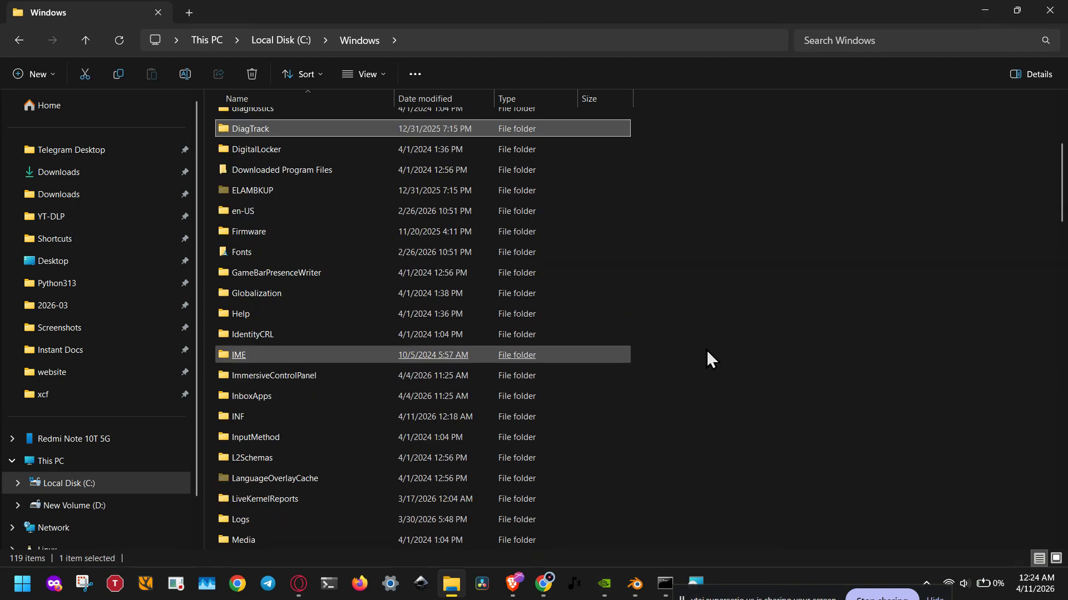
Step: Try to create a folder named Installer in C:\Windows
{"action": "right_click", "coordinate": [811, 299]}
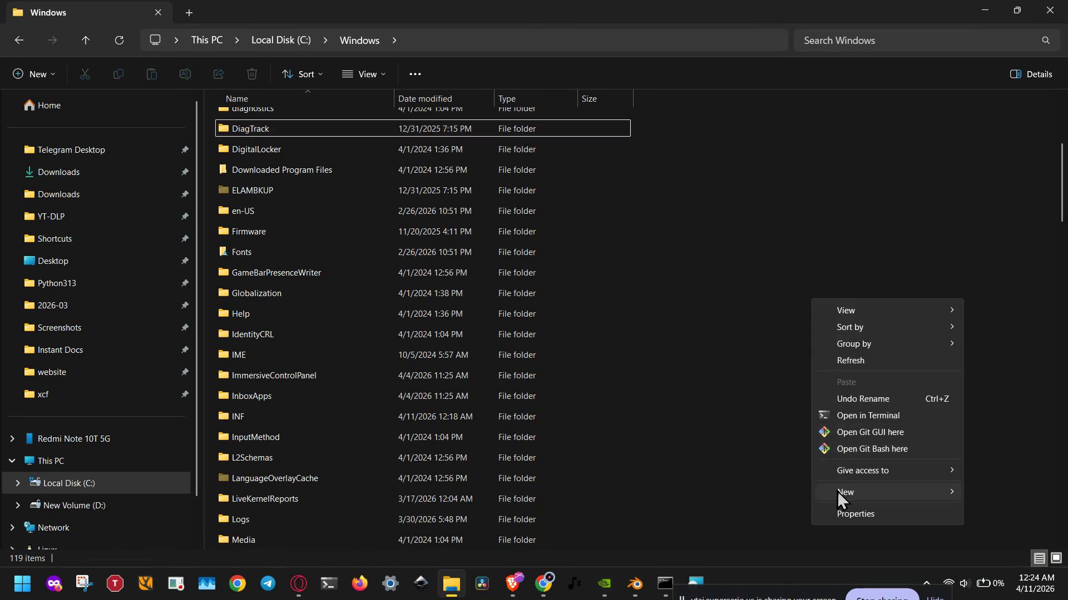
{"action": "mouse_move", "coordinate": [837, 491]}
{"action": "left_click", "coordinate": [998, 494]}
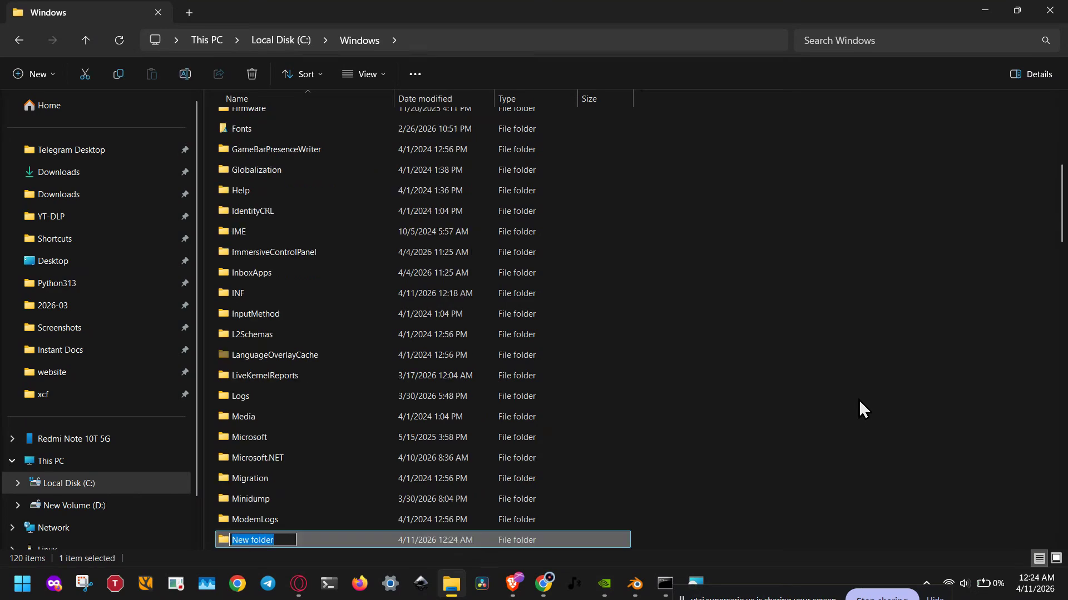
{"action": "type", "text": "Installer"}
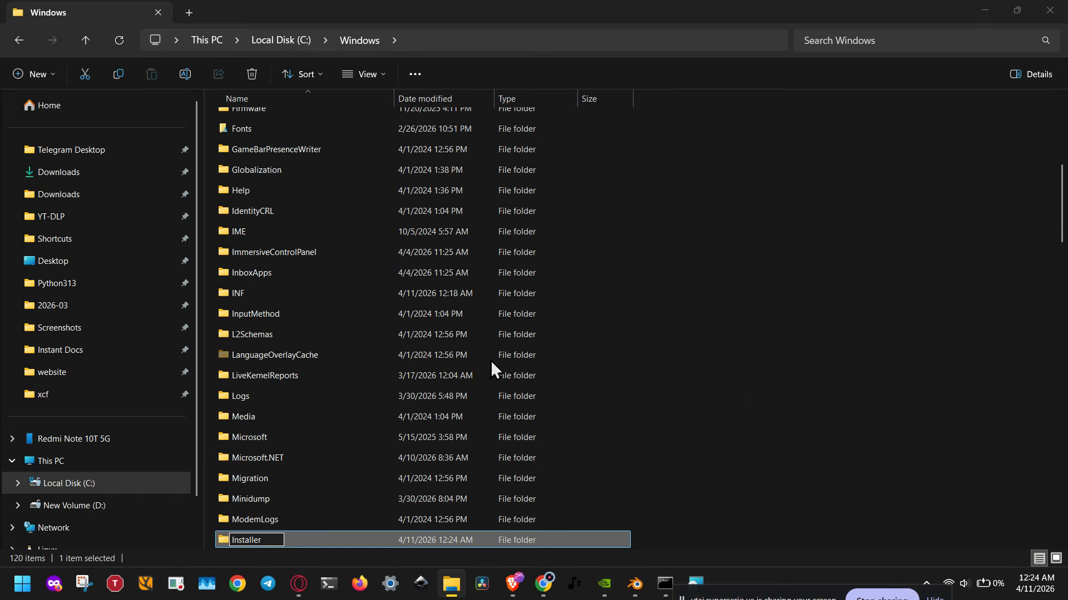
{"action": "key", "text": "Return"}
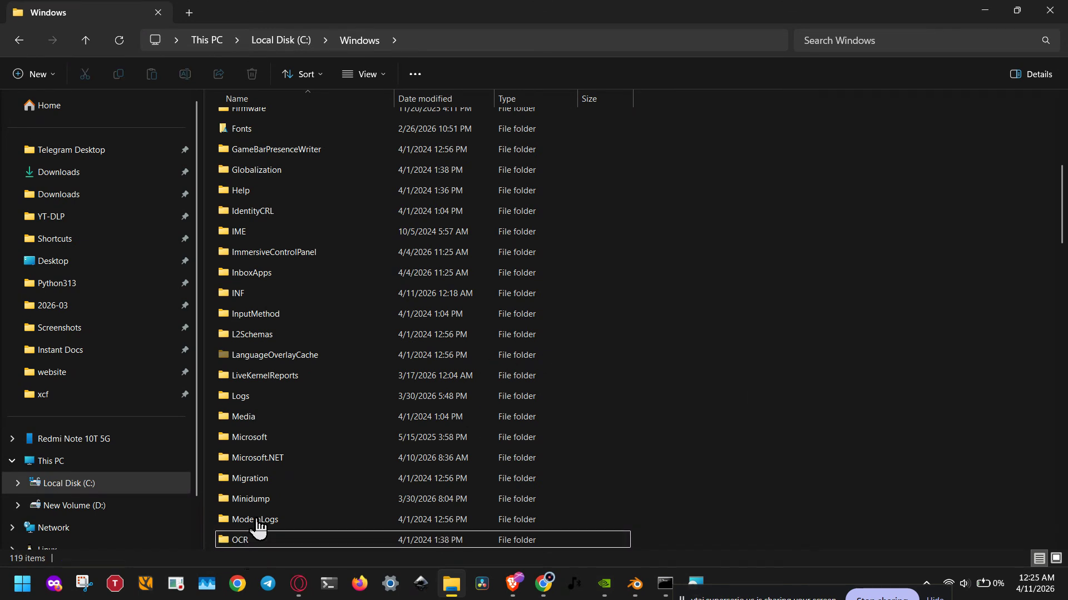
Step: Look through the contents of C:\Windows for the Installer and Temp folders
{"action": "key", "text": "i"}
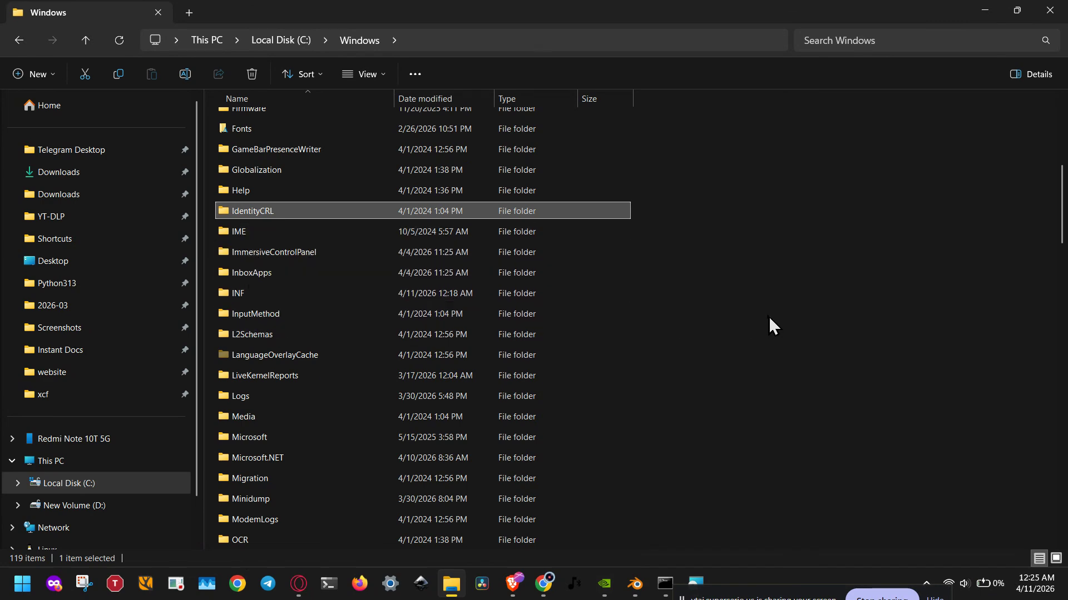
{"action": "scroll", "coordinate": [769, 316], "scroll_direction": "down", "scroll_amount": 20}
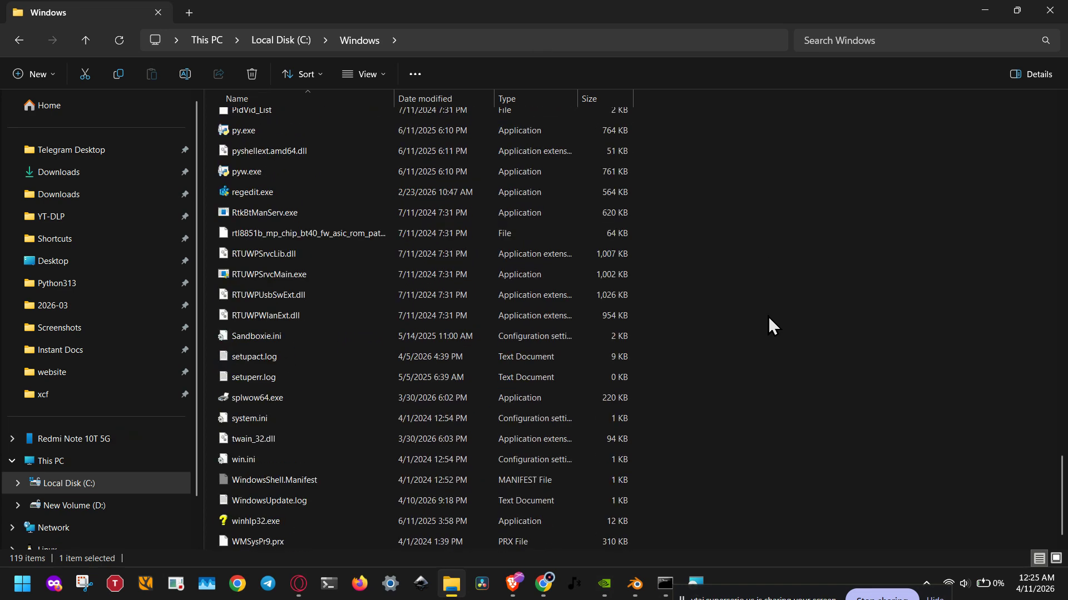
{"action": "scroll", "coordinate": [768, 318], "scroll_direction": "up", "scroll_amount": 7}
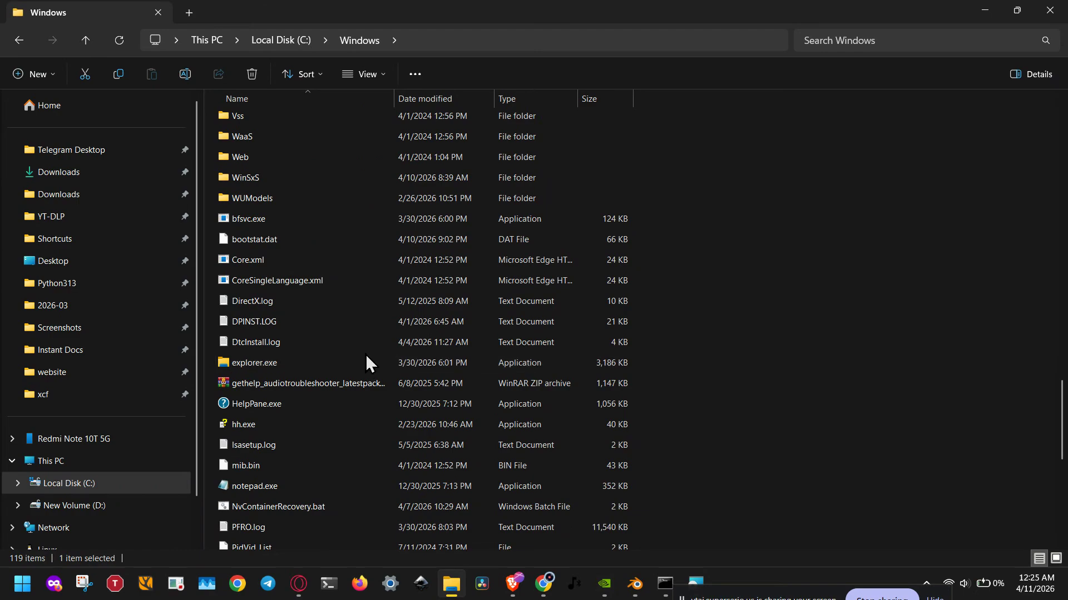
{"action": "scroll", "coordinate": [365, 355], "scroll_direction": "up", "scroll_amount": 18}
{"action": "scroll", "coordinate": [365, 355], "scroll_direction": "up", "scroll_amount": 5}
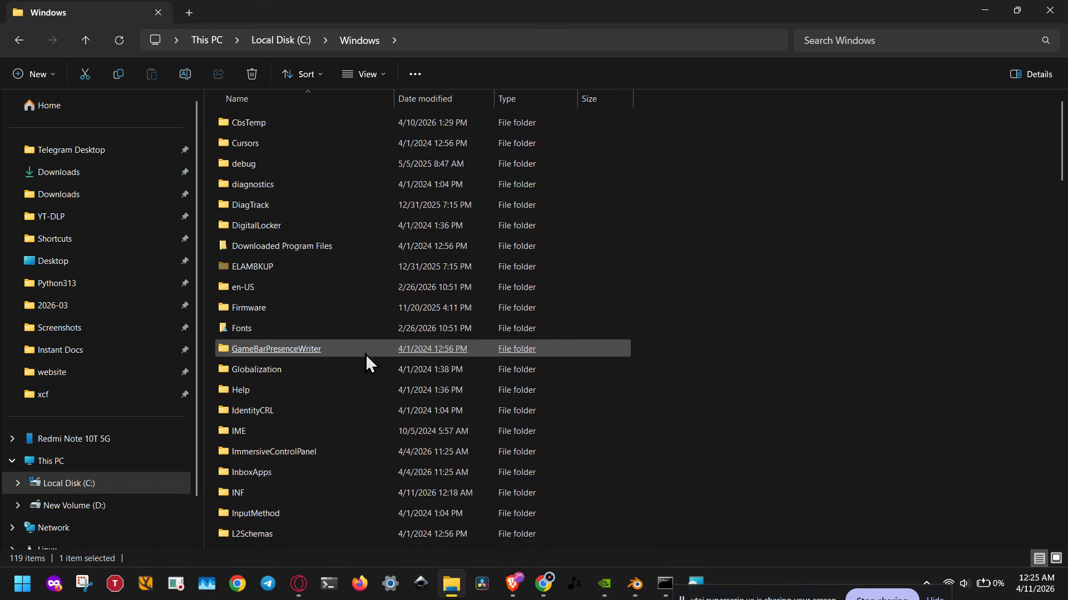
{"action": "scroll", "coordinate": [365, 354], "scroll_direction": "up", "scroll_amount": 3}
{"action": "key", "text": "t"}
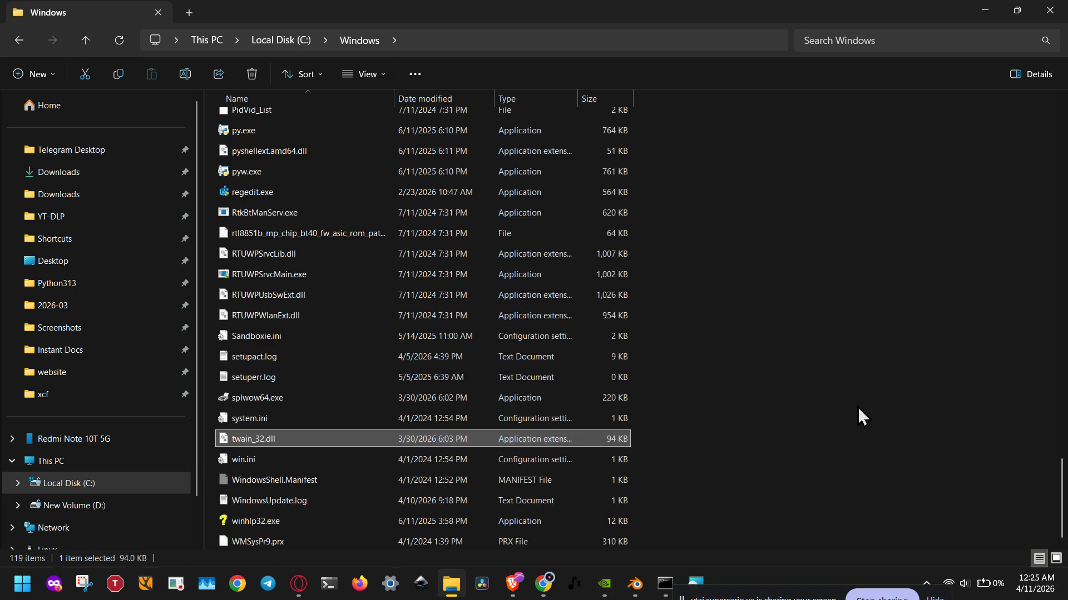
{"action": "key", "text": "t"}
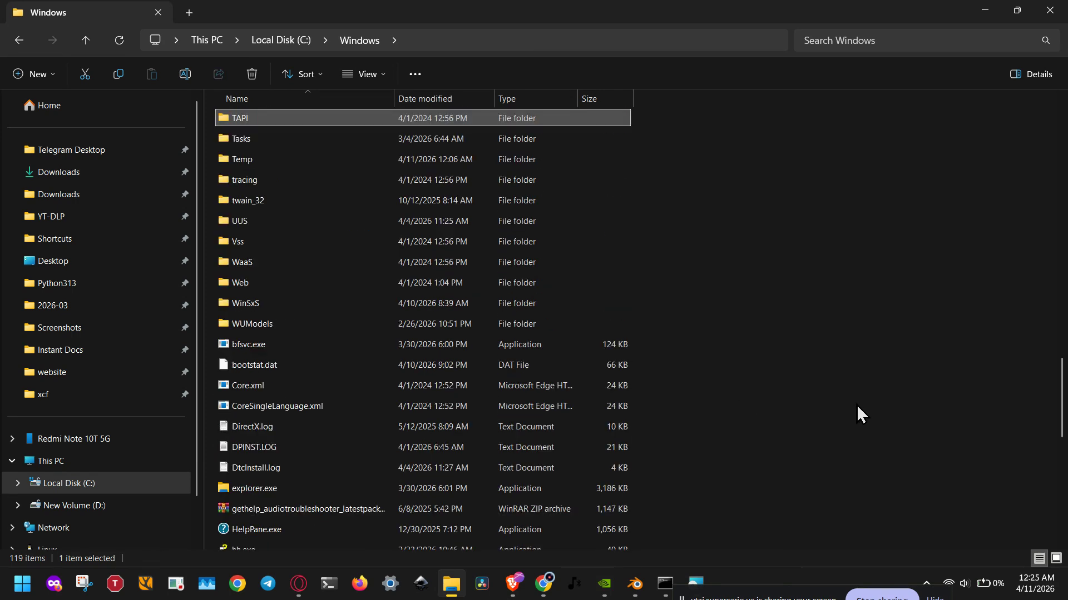
Step: Check the Users group's permissions in the security properties of the Temp folder, leaving them unedited
{"action": "right_click", "coordinate": [242, 162]}
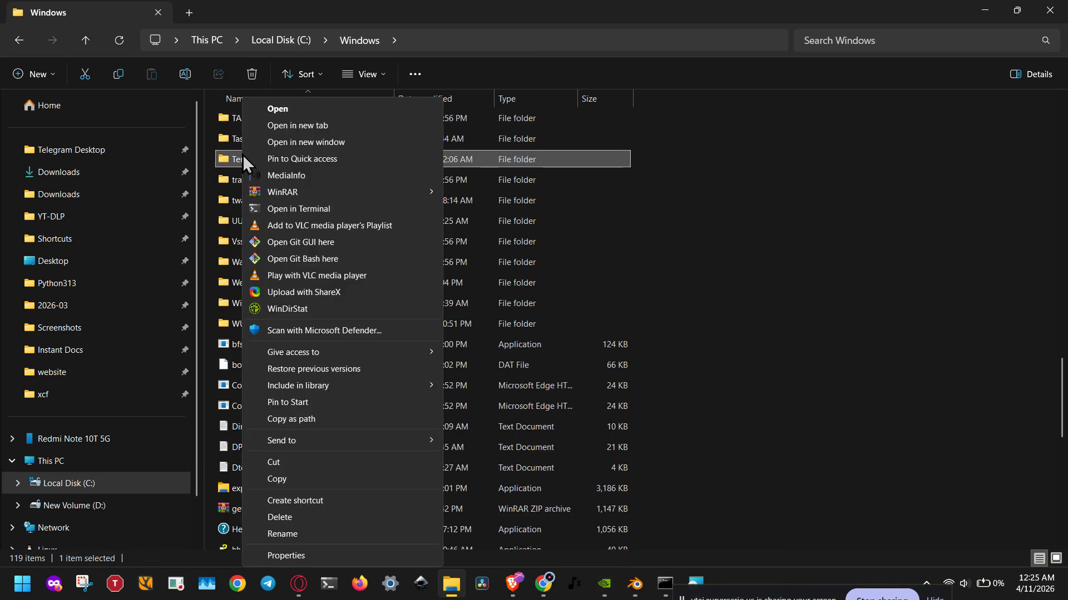
{"action": "left_click", "coordinate": [309, 552]}
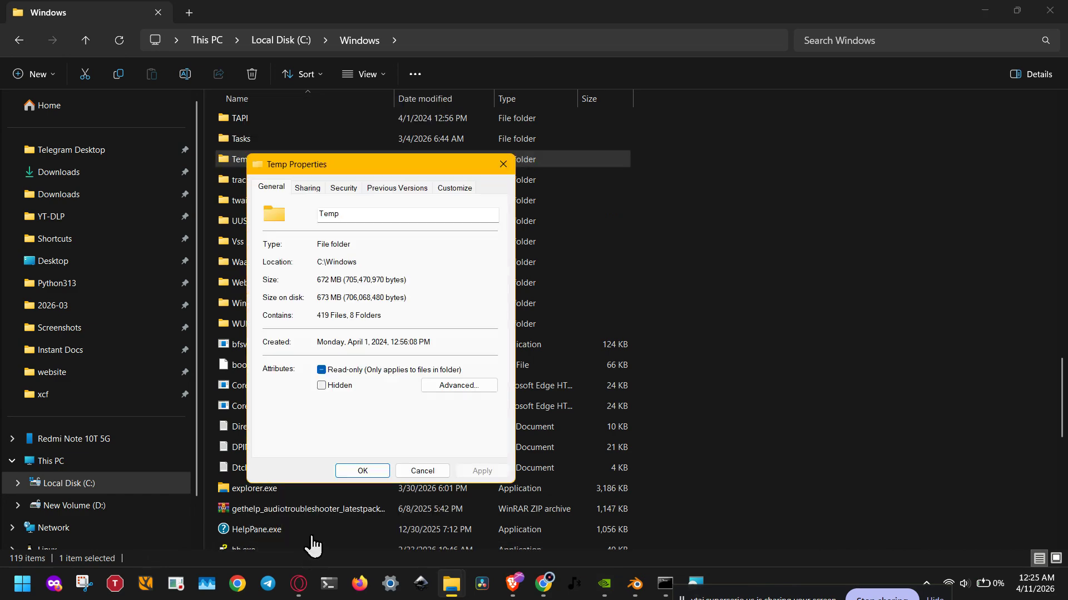
{"action": "left_click", "coordinate": [346, 194]}
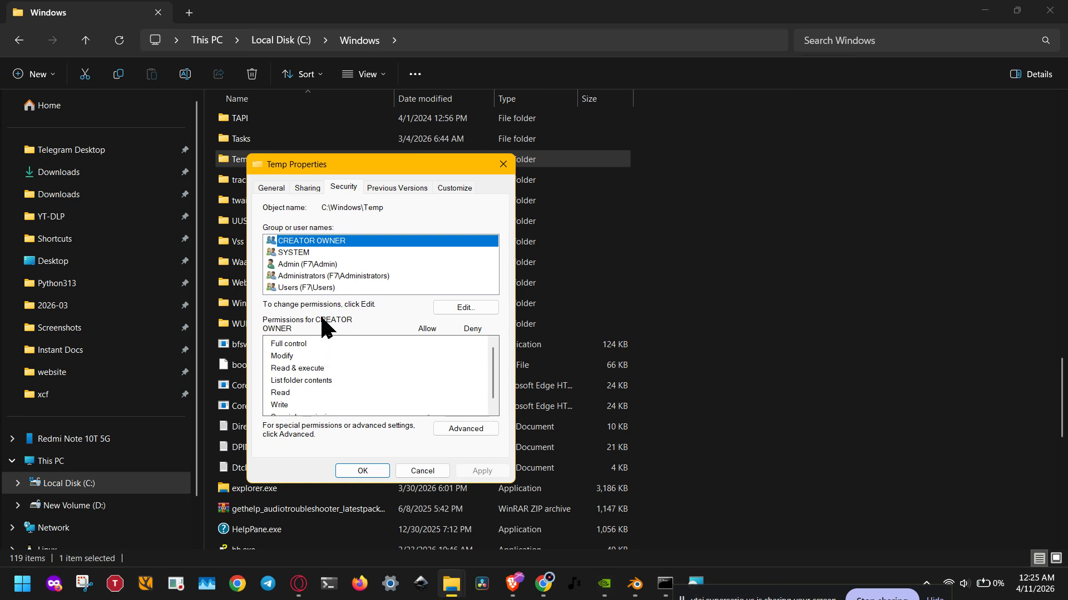
{"action": "left_click", "coordinate": [324, 288]}
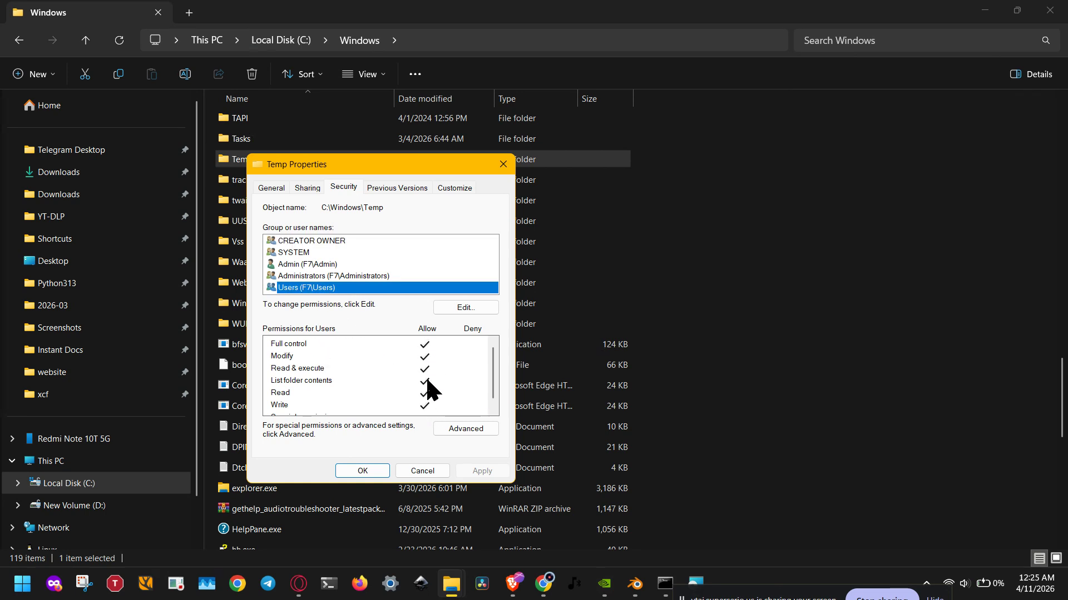
{"action": "left_click", "coordinate": [416, 475]}
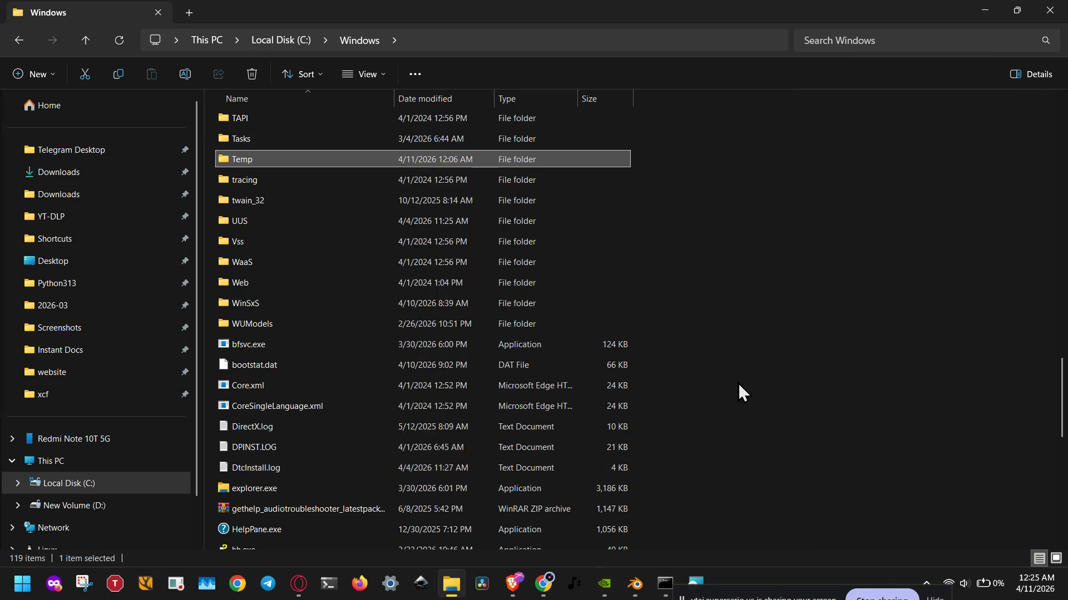
{"action": "left_click", "coordinate": [739, 383]}
Step: Return to the Downloads folder and point out blender-5.0.1-windows-x64.msi by selecting it, then clear the selection
{"action": "left_click", "coordinate": [81, 178]}
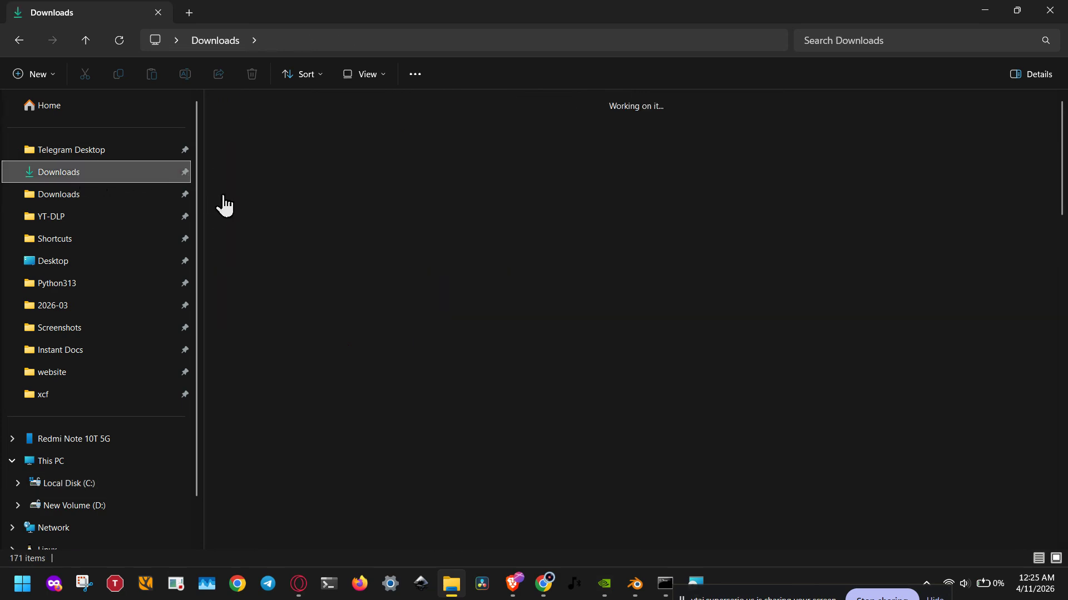
{"action": "left_click", "coordinate": [275, 218]}
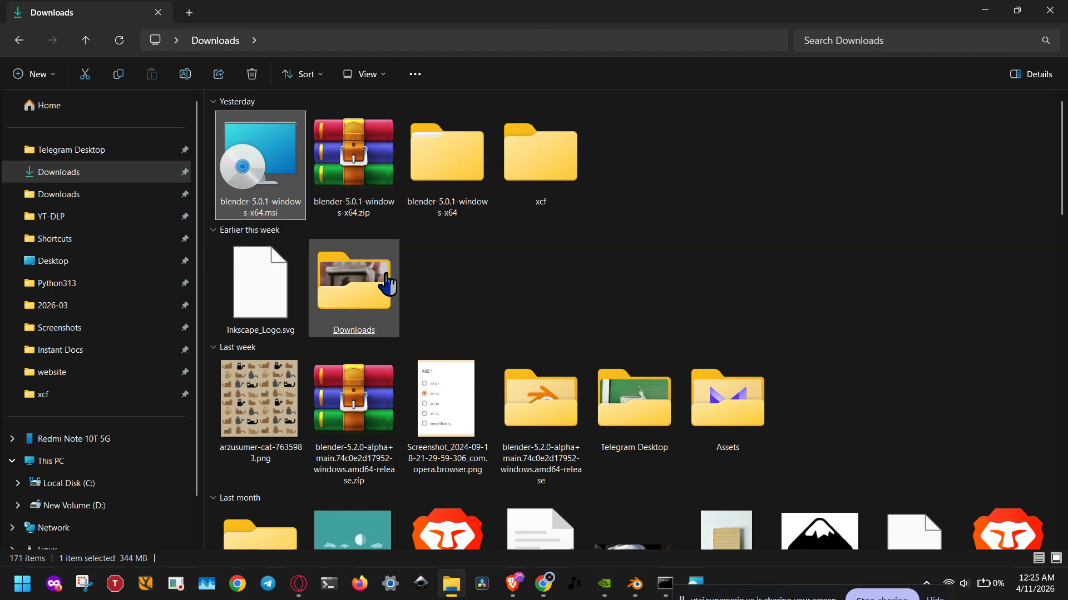
{"action": "left_click", "coordinate": [453, 307]}
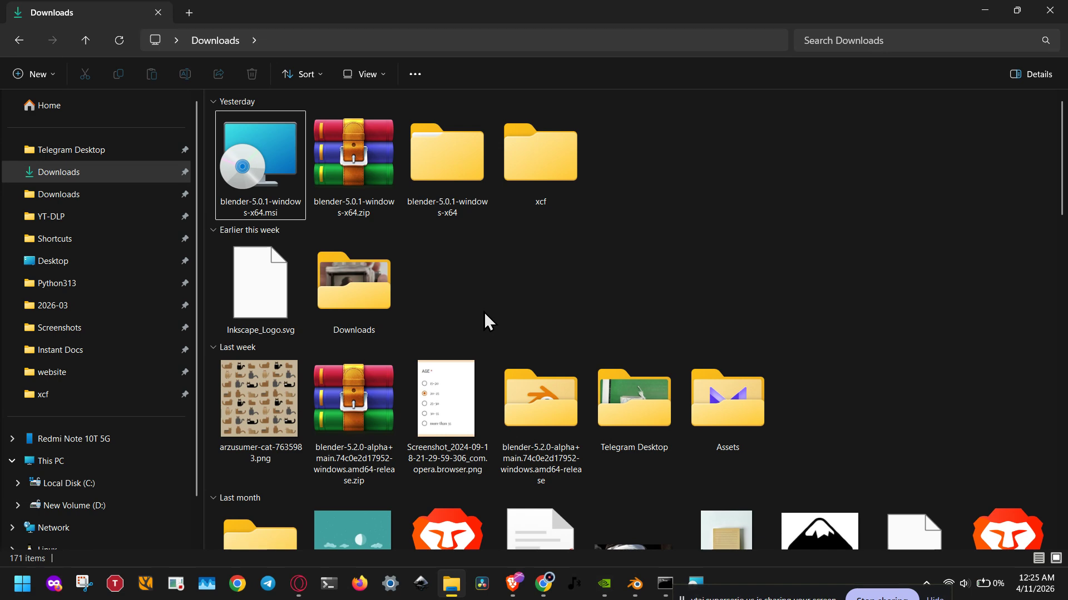
Step: View the WinRAR extraction options for blender-5.0.1-windows-x64.zip, and select blender.exe inside its extracted folder
{"action": "left_click", "coordinate": [366, 216]}
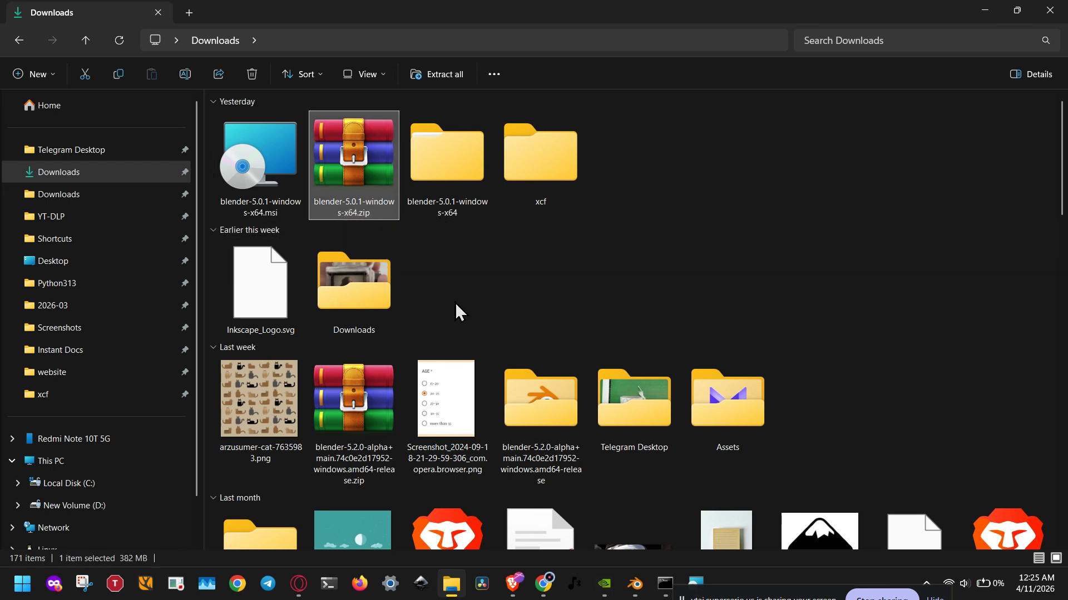
{"action": "right_click", "coordinate": [364, 211]}
{"action": "mouse_move", "coordinate": [414, 239]}
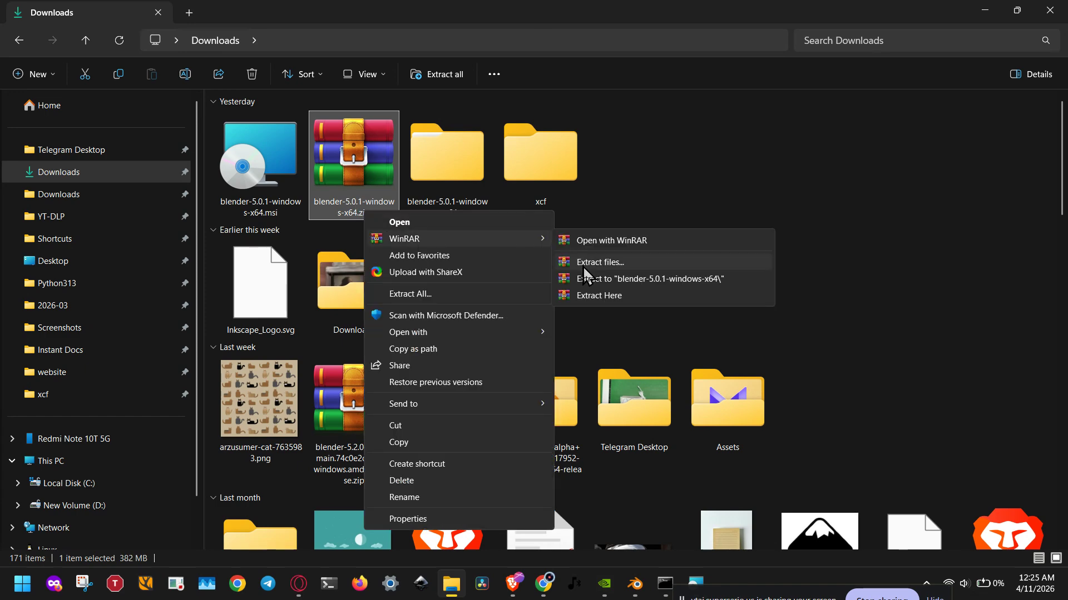
{"action": "left_click", "coordinate": [612, 262]}
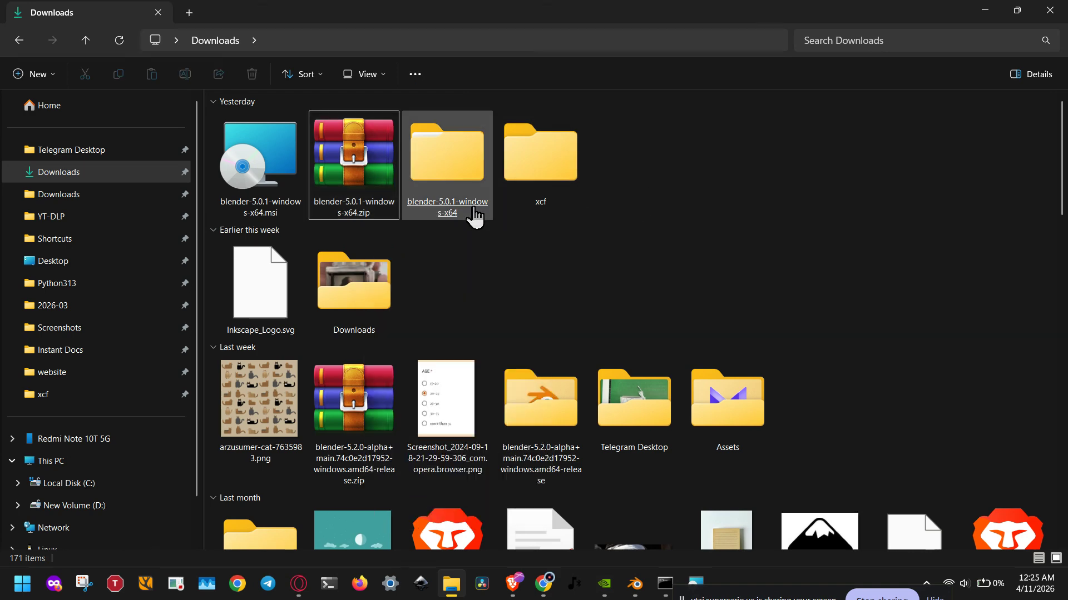
{"action": "double_click", "coordinate": [282, 139]}
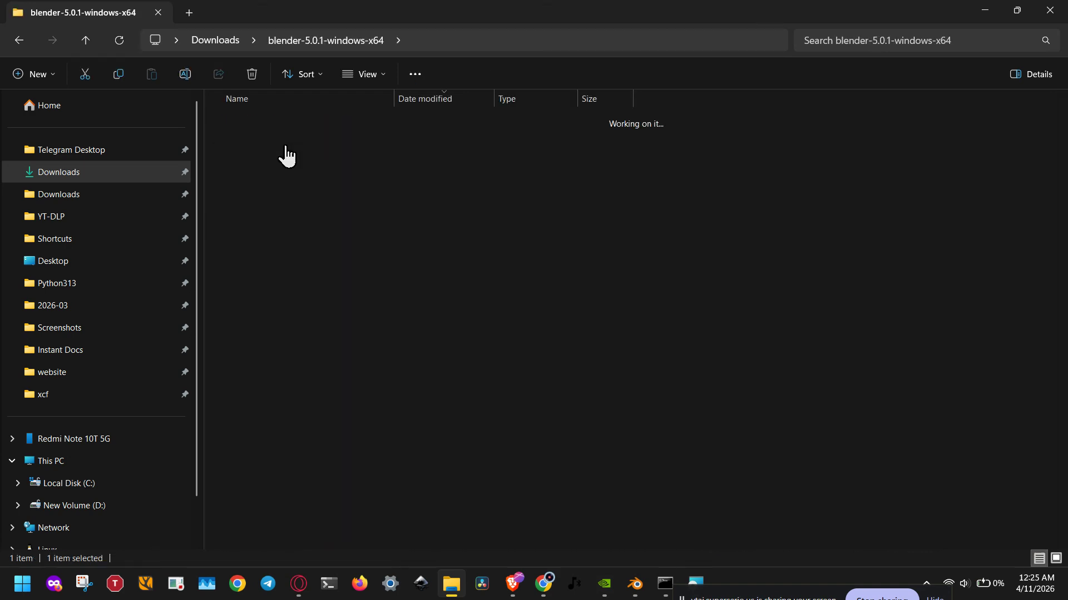
{"action": "left_click", "coordinate": [278, 140]}
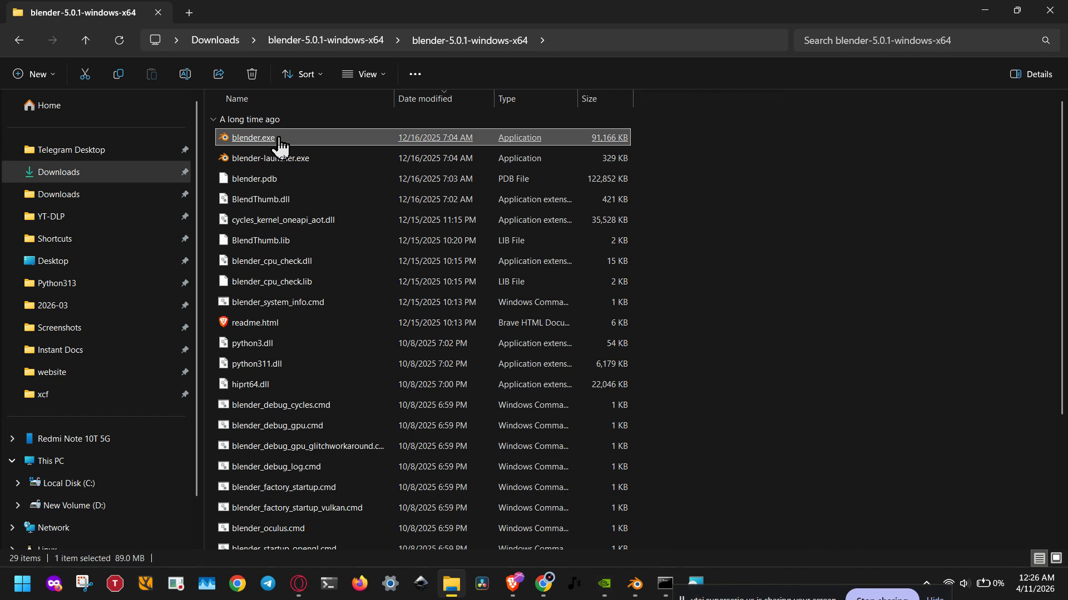